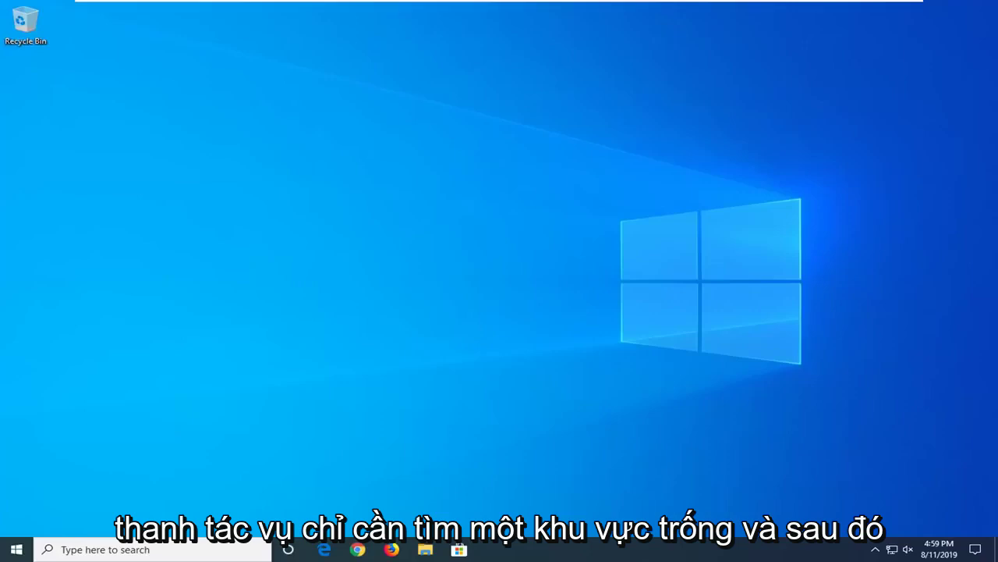
Open the Services console by way of the services list in Task Manager.
{"action": "right_click", "coordinate": [710, 551]}
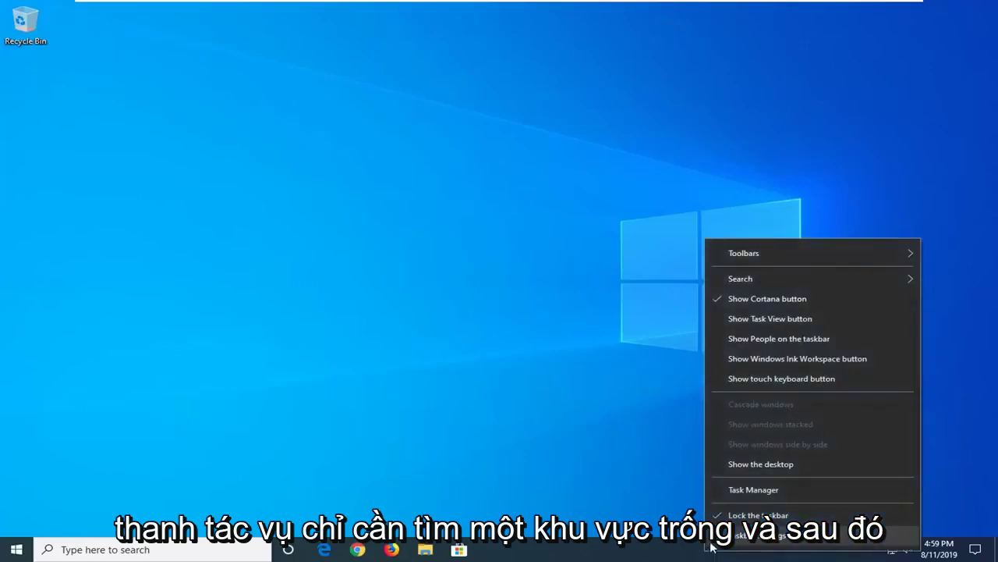
{"action": "left_click", "coordinate": [741, 488]}
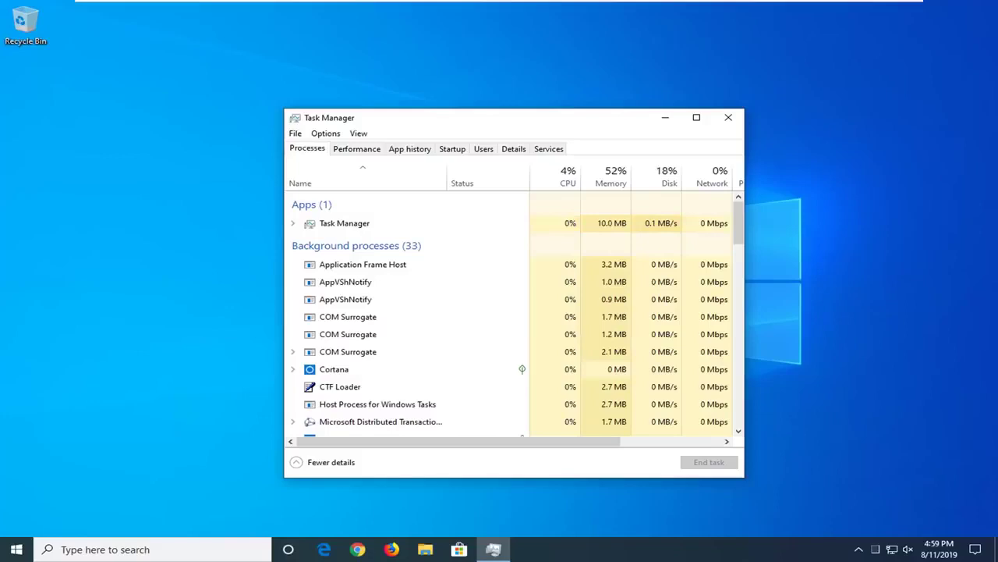
{"action": "left_click", "coordinate": [548, 149]}
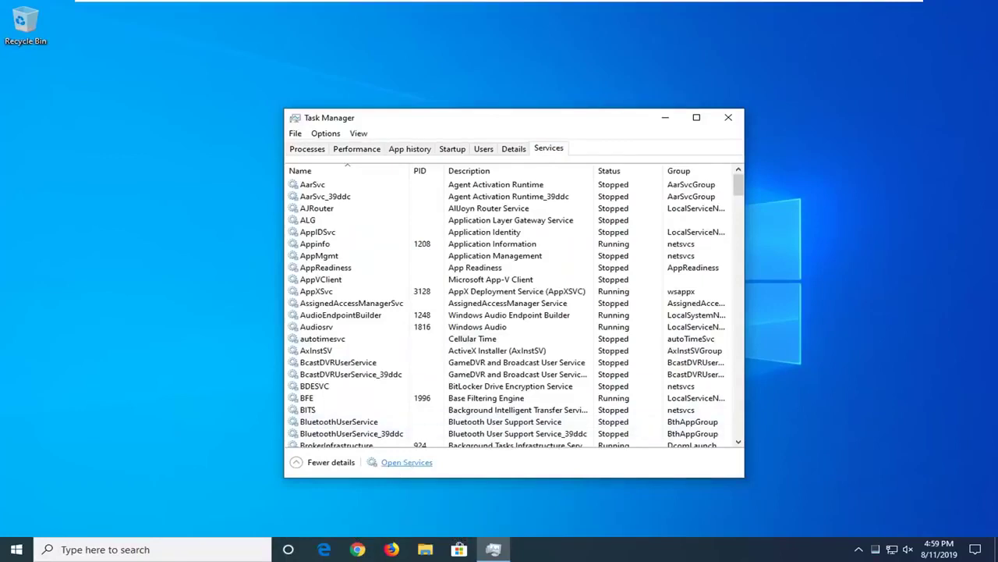
{"action": "left_click", "coordinate": [415, 461]}
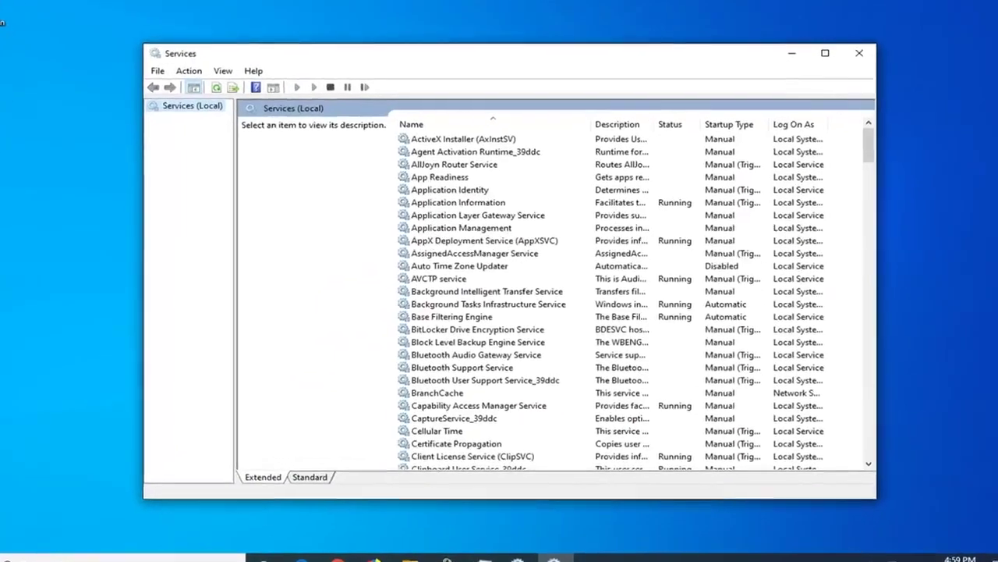
Find the Windows Search service in the services list and open its properties.
{"action": "scroll", "coordinate": [393, 379], "scroll_direction": "down", "scroll_amount": 20}
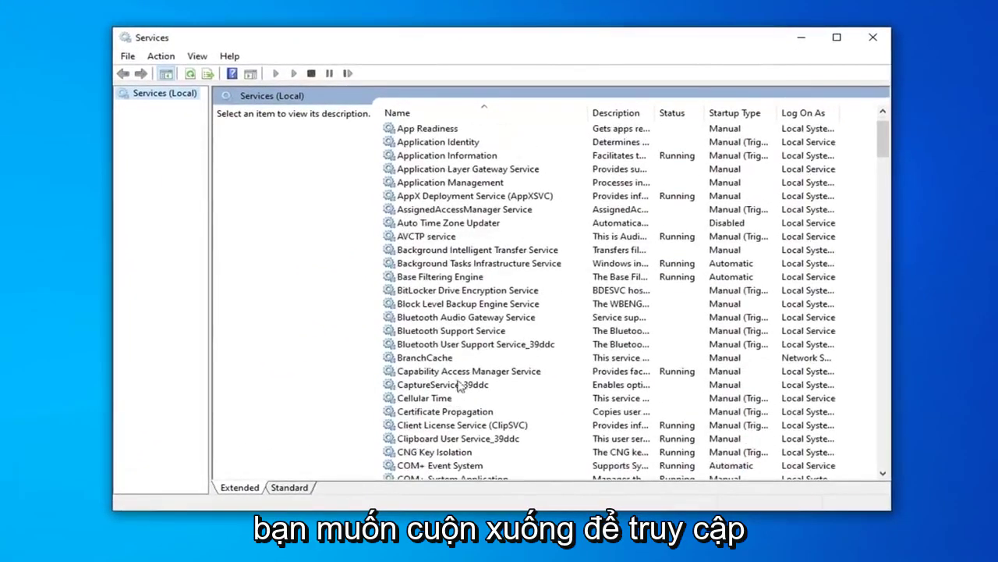
{"action": "scroll", "coordinate": [479, 349], "scroll_direction": "down", "scroll_amount": 20}
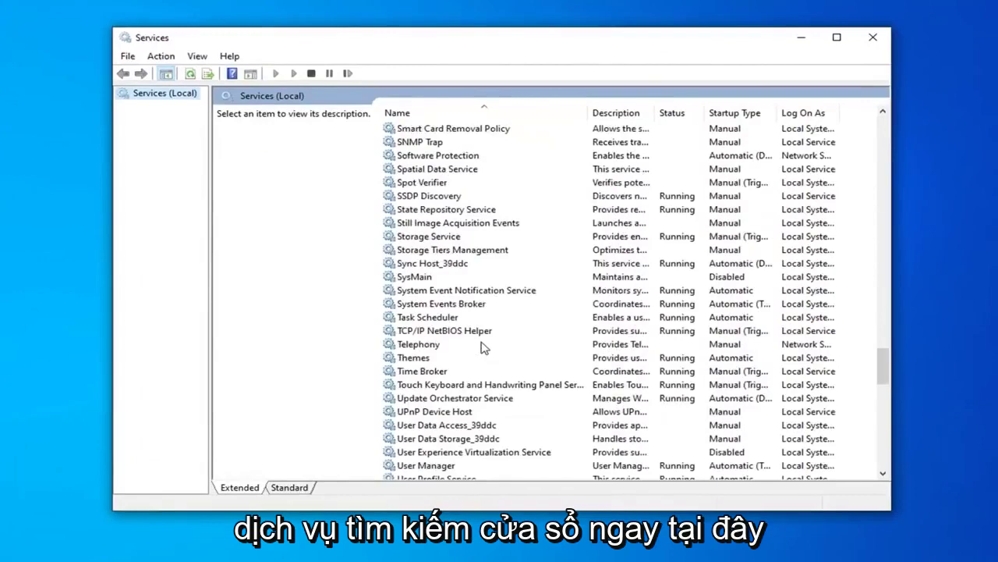
{"action": "scroll", "coordinate": [474, 360], "scroll_direction": "down", "scroll_amount": 5}
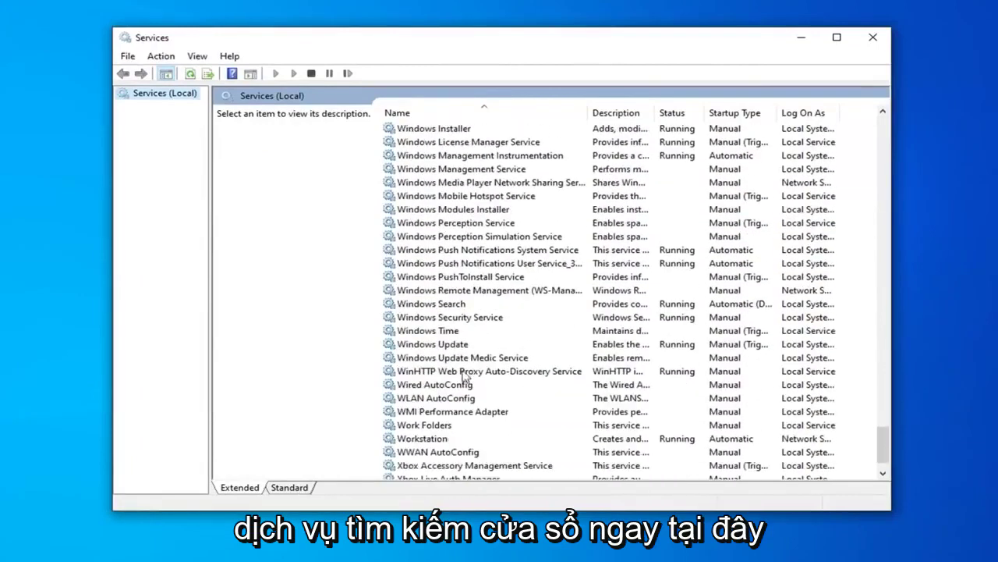
{"action": "left_click", "coordinate": [447, 305]}
{"action": "double_click", "coordinate": [446, 305]}
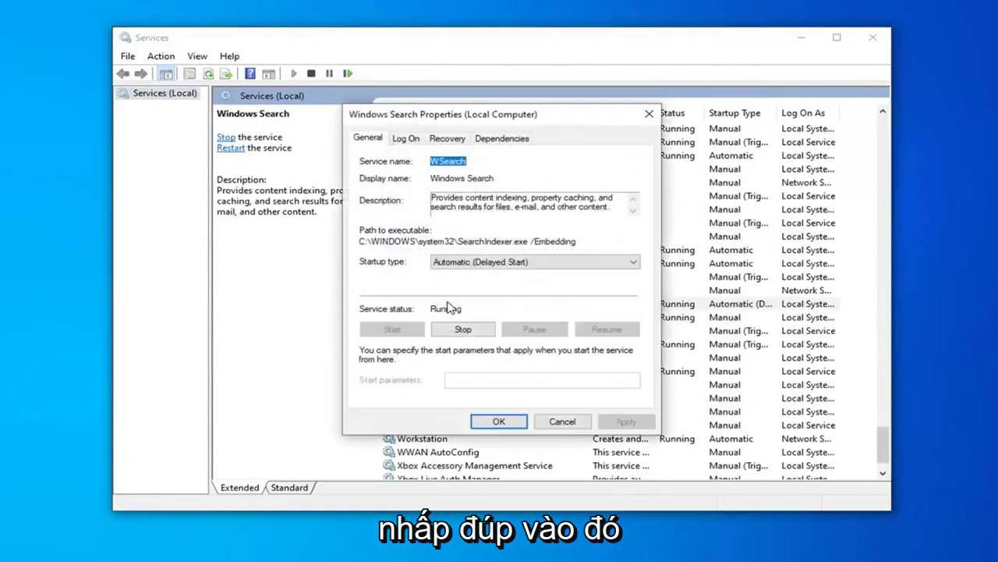
Set the Windows Search startup type to Automatic (Delayed Start), apply it, and close the properties, Services and Task Manager.
{"action": "left_click", "coordinate": [487, 263]}
{"action": "left_click", "coordinate": [472, 286]}
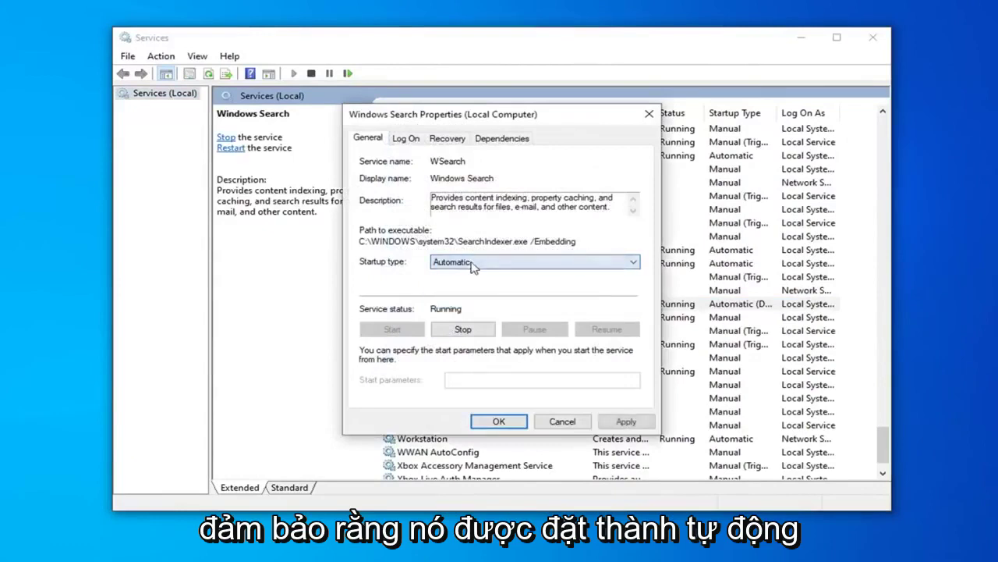
{"action": "left_click", "coordinate": [468, 263]}
{"action": "left_click", "coordinate": [466, 276]}
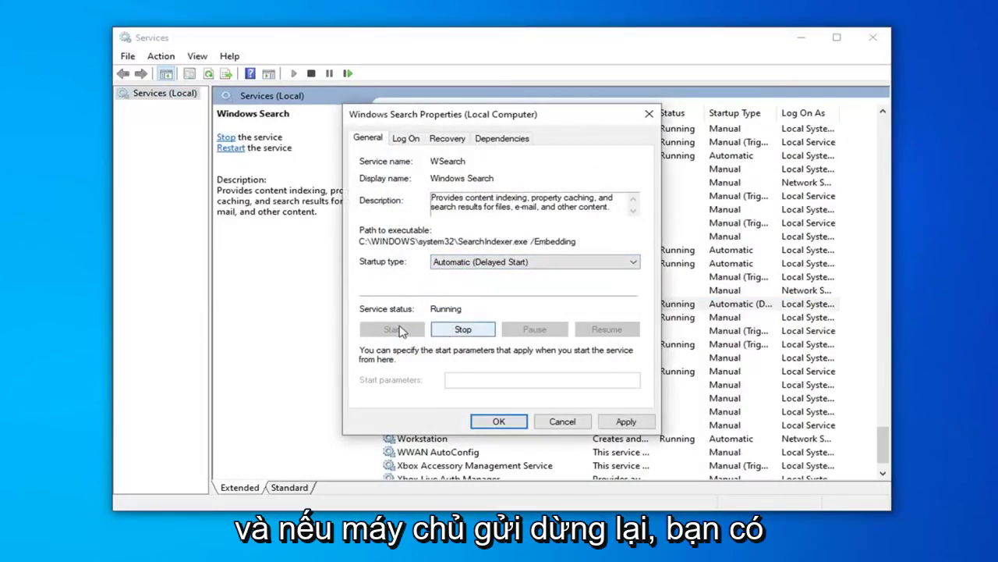
{"action": "left_click", "coordinate": [627, 421]}
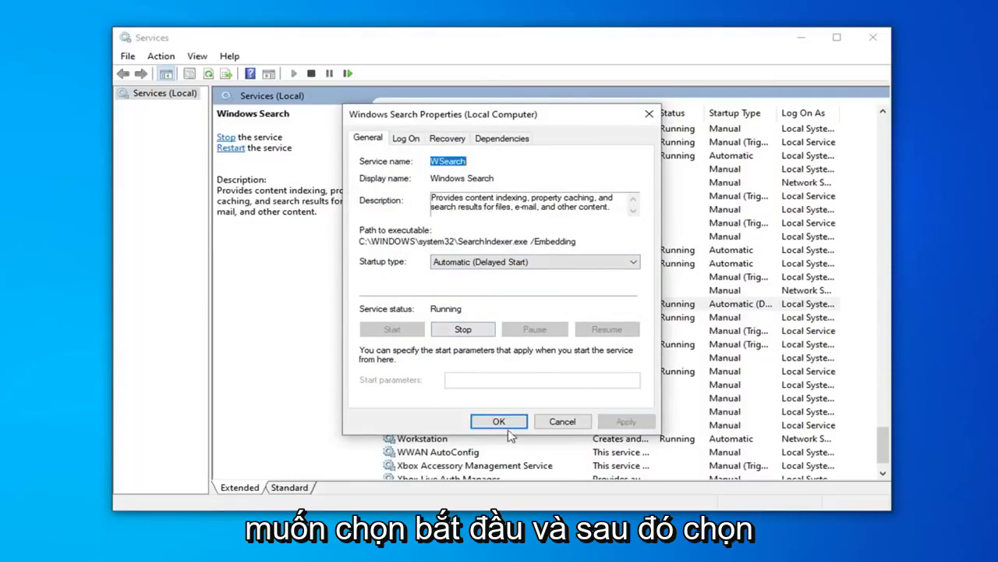
{"action": "left_click", "coordinate": [498, 421]}
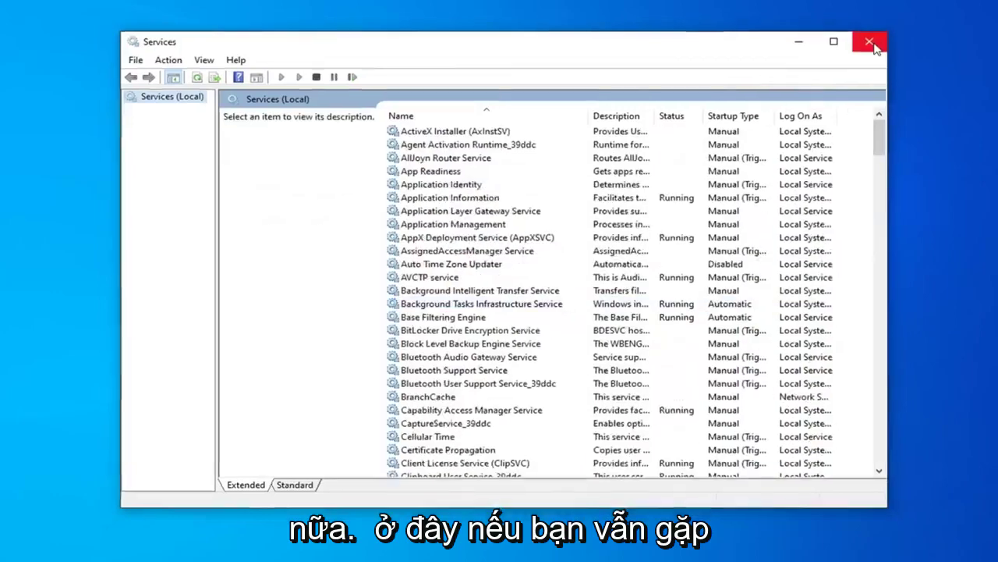
{"action": "left_click", "coordinate": [873, 37]}
{"action": "left_click", "coordinate": [729, 114]}
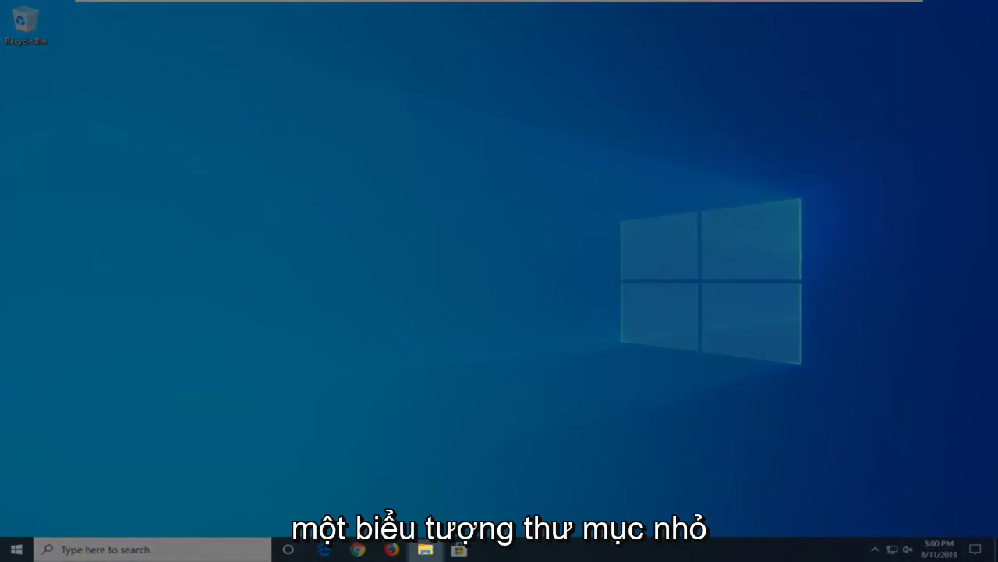
Open Control Panel from a File Explorer window by entering Control as the address.
{"action": "left_click", "coordinate": [426, 550]}
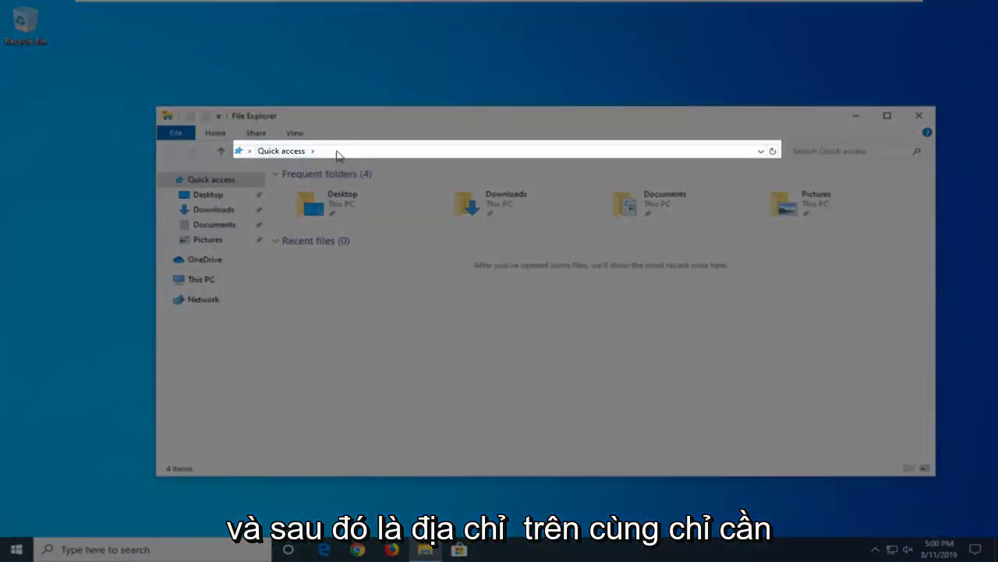
{"action": "left_click", "coordinate": [337, 156]}
{"action": "key", "text": "BackSpace"}
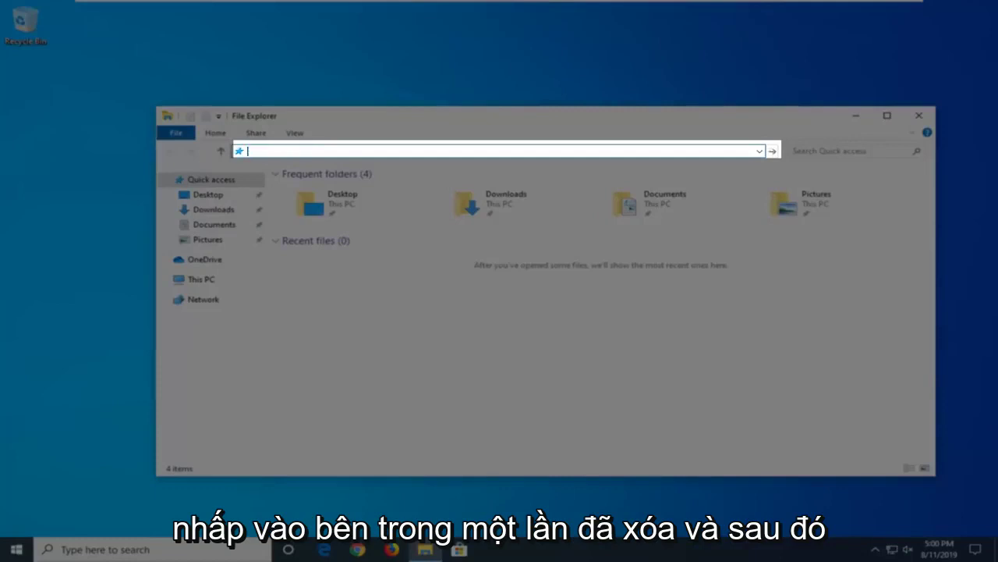
{"action": "type", "text": "Com"}
{"action": "type", "text": "trol"}
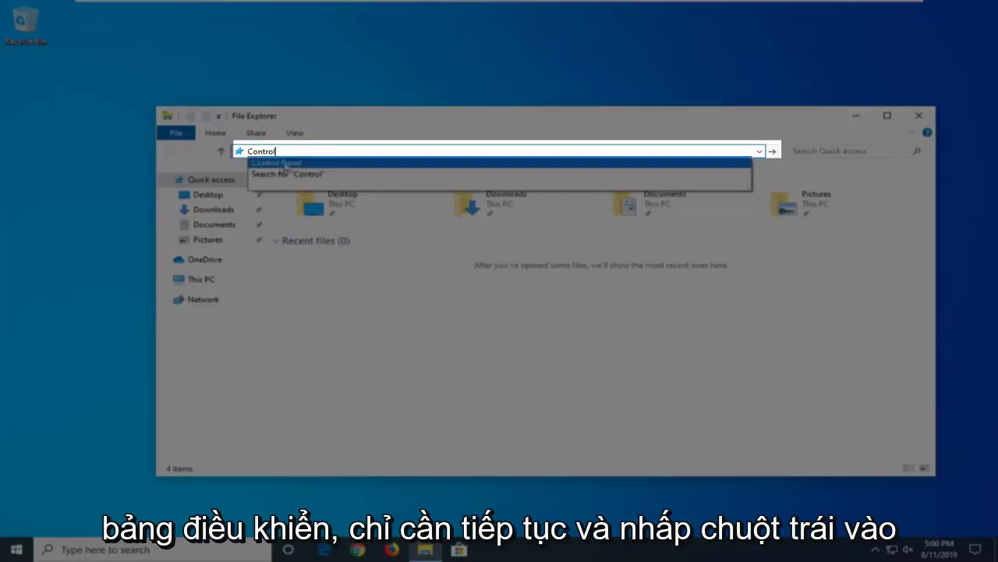
{"action": "left_click", "coordinate": [280, 167]}
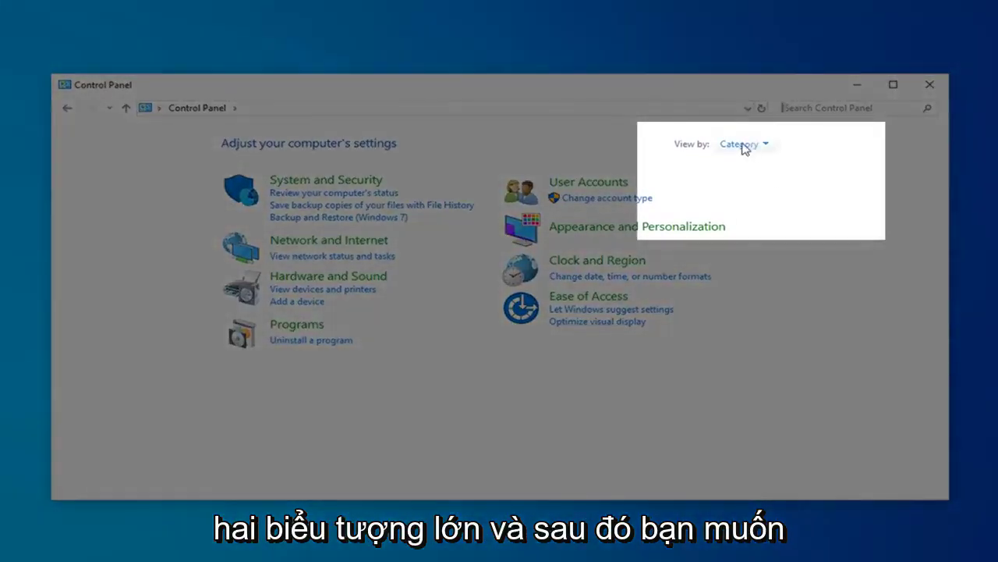
Show the Control Panel items as large icons and open Indexing Options.
{"action": "left_click", "coordinate": [745, 145]}
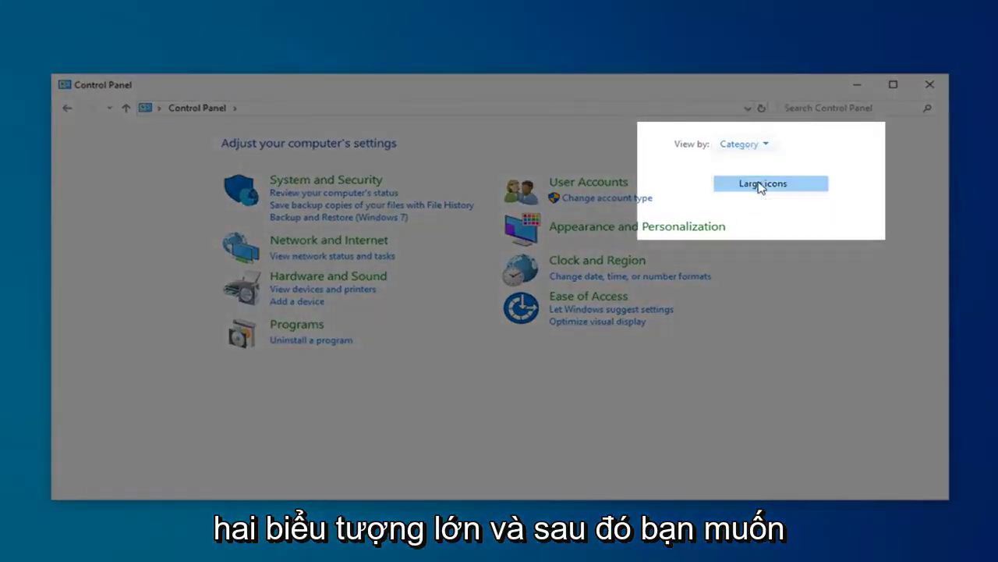
{"action": "left_click", "coordinate": [760, 186]}
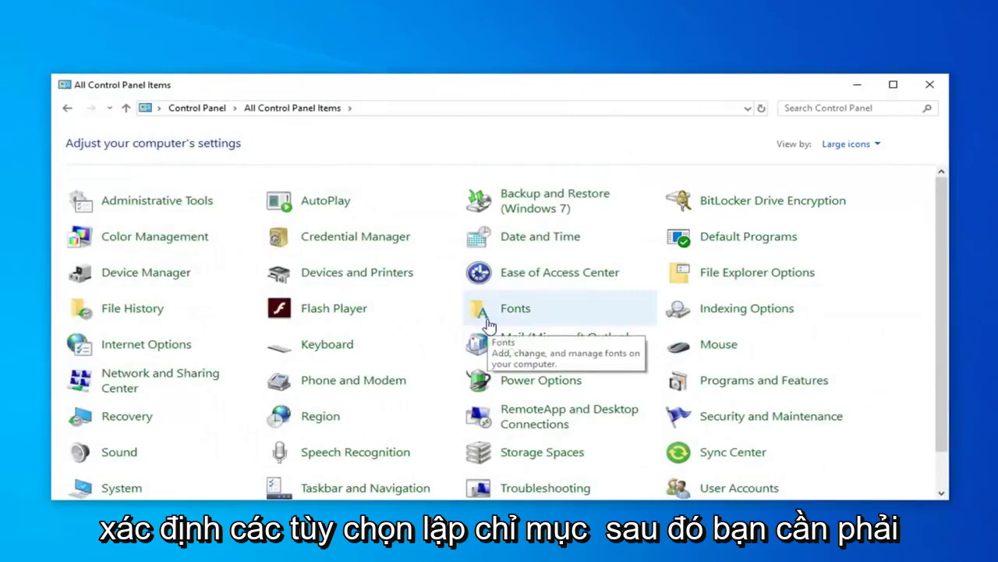
{"action": "left_click", "coordinate": [747, 311]}
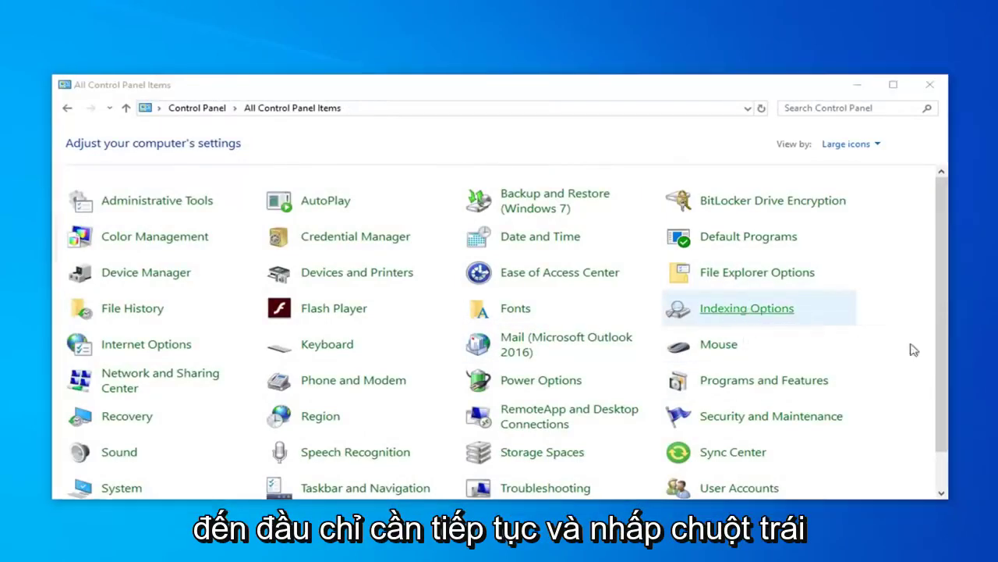
{"action": "left_click_drag", "start_coordinate": [289, 143], "coordinate": [429, 100]}
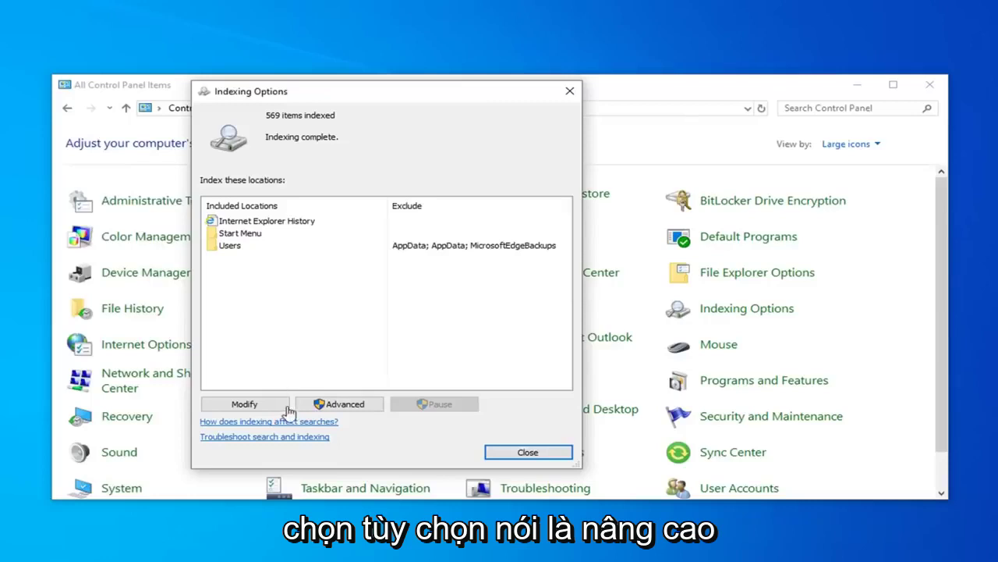
Delete and rebuild the search index from the advanced indexing options, then close Indexing Options and Control Panel once indexing completes.
{"action": "left_click", "coordinate": [340, 404]}
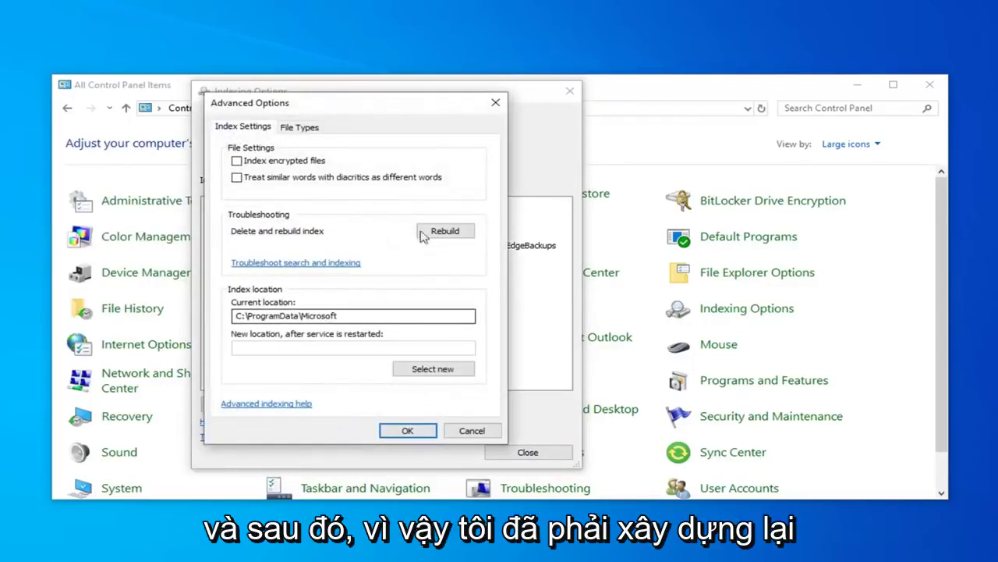
{"action": "left_click", "coordinate": [445, 231]}
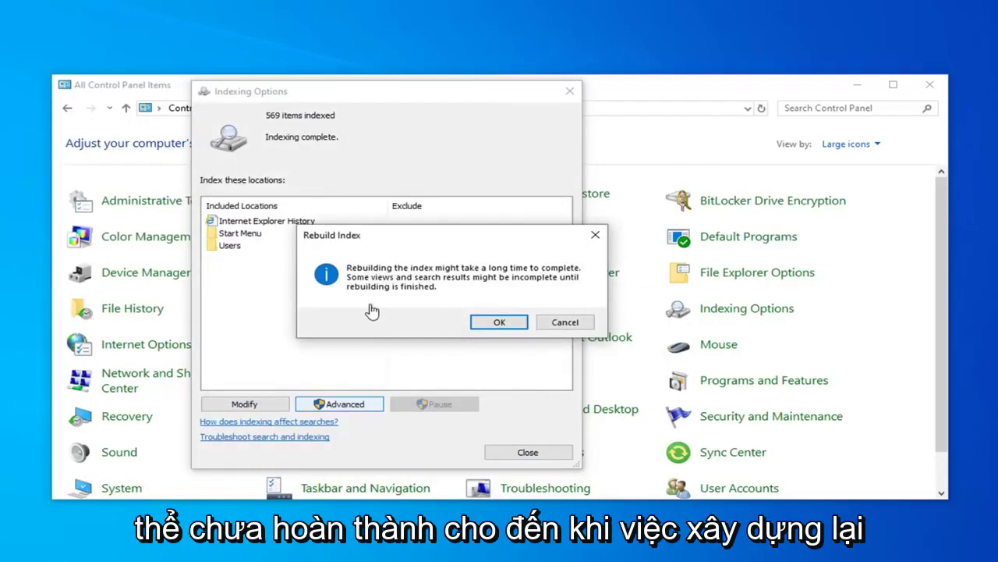
{"action": "left_click", "coordinate": [493, 324]}
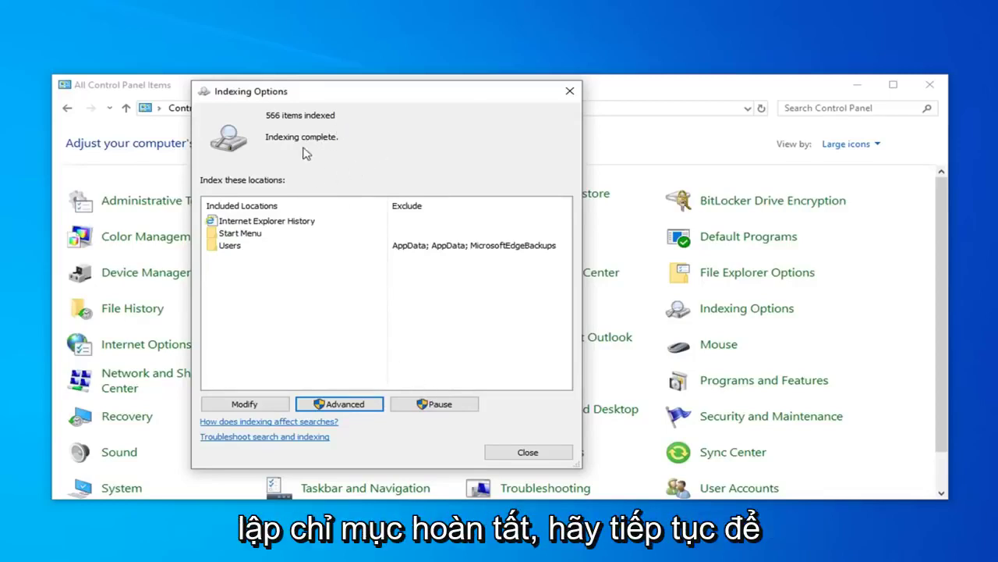
{"action": "left_click", "coordinate": [511, 453]}
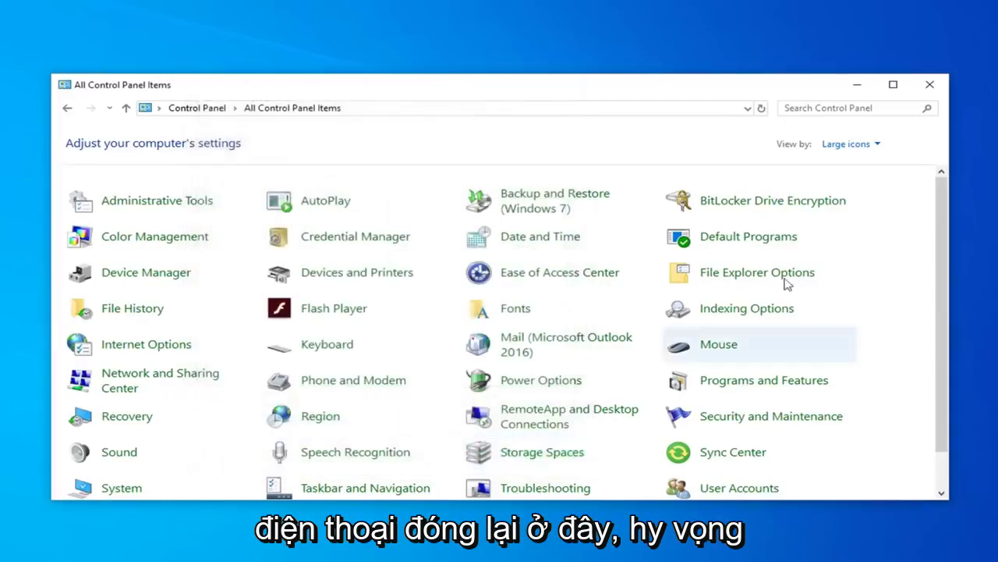
{"action": "left_click", "coordinate": [931, 86]}
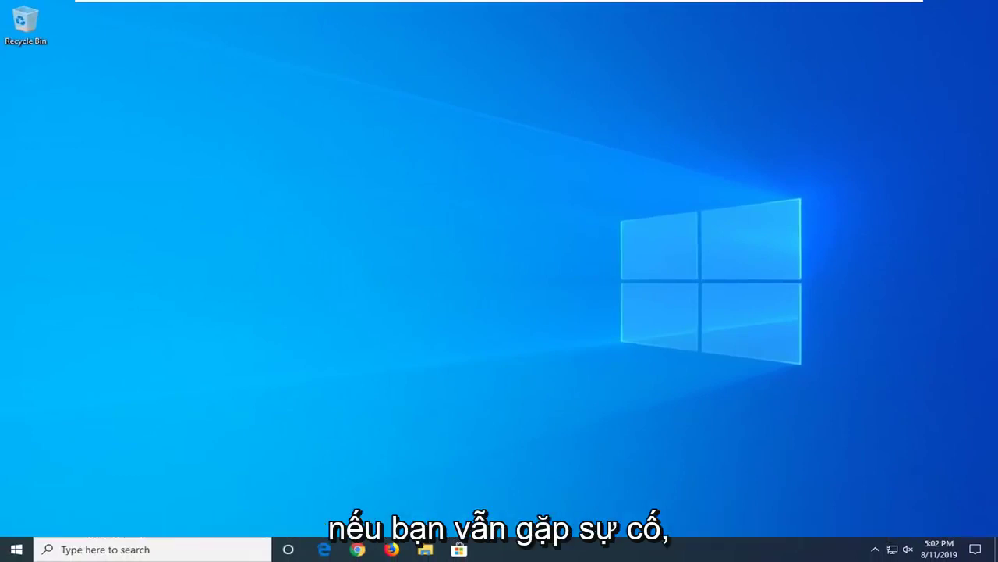
Open Windows PowerShell as administrator, allow it to make changes, and move its window toward the middle of the desktop.
{"action": "right_click", "coordinate": [7, 552]}
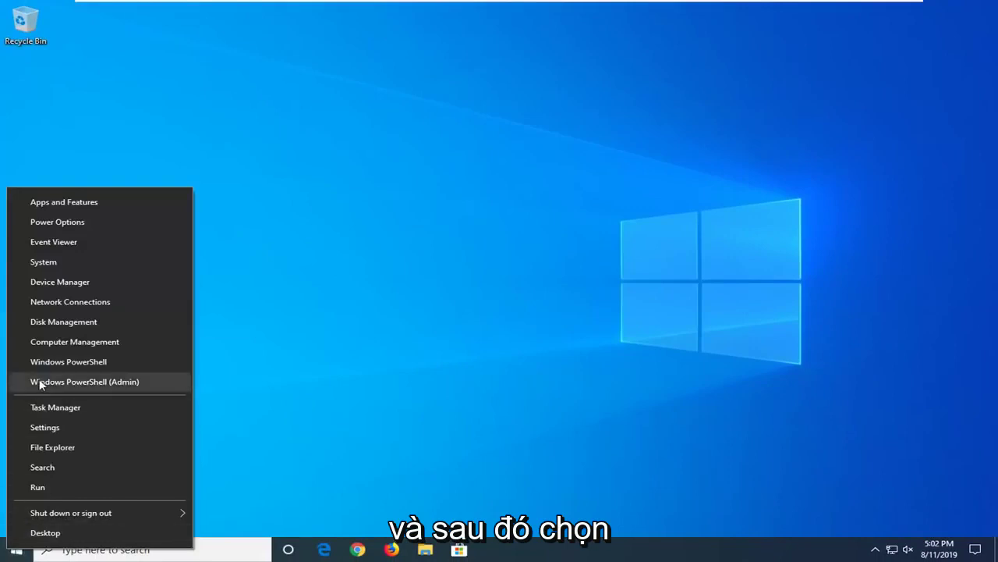
{"action": "left_click", "coordinate": [117, 382]}
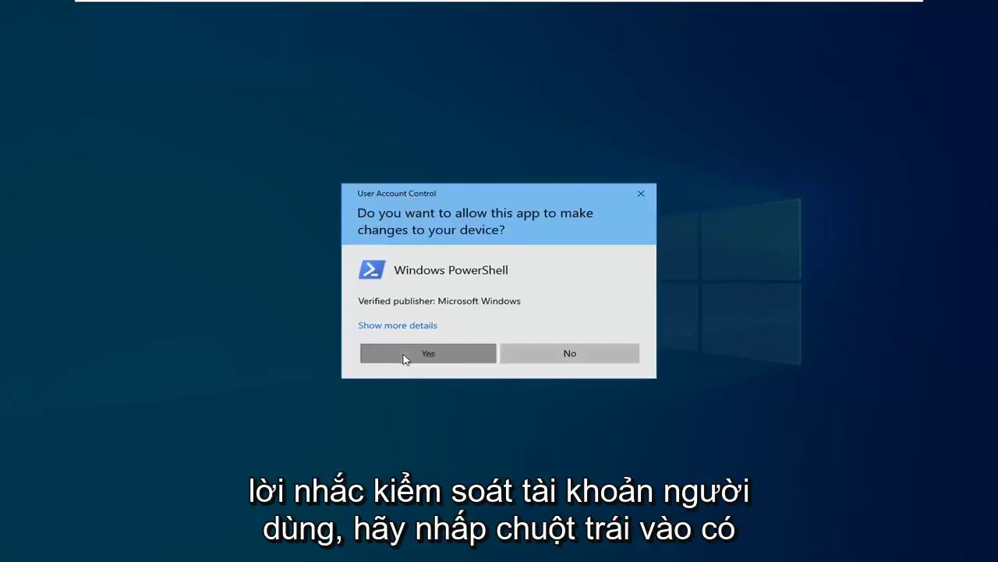
{"action": "left_click", "coordinate": [404, 354]}
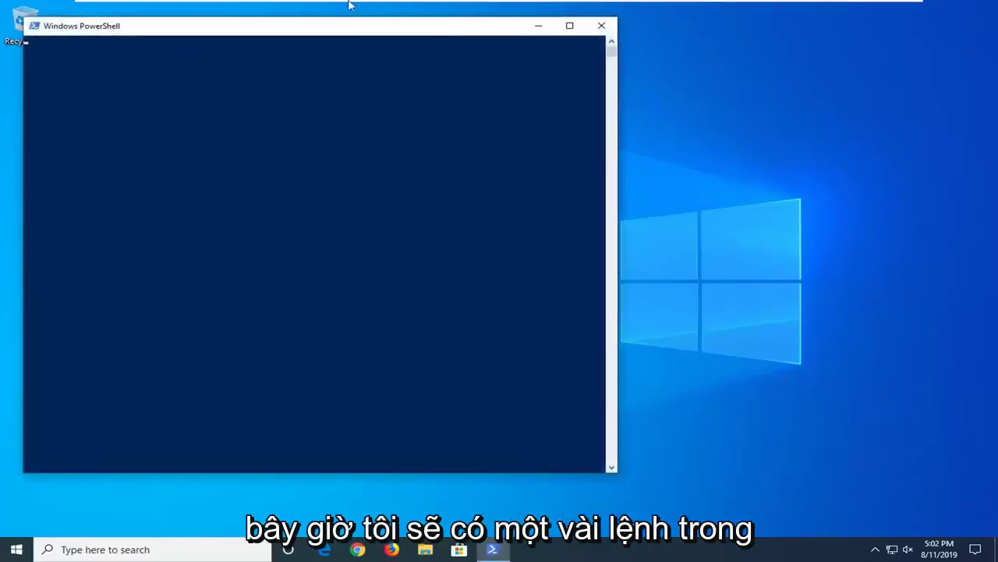
{"action": "left_click_drag", "start_coordinate": [321, 26], "coordinate": [466, 53]}
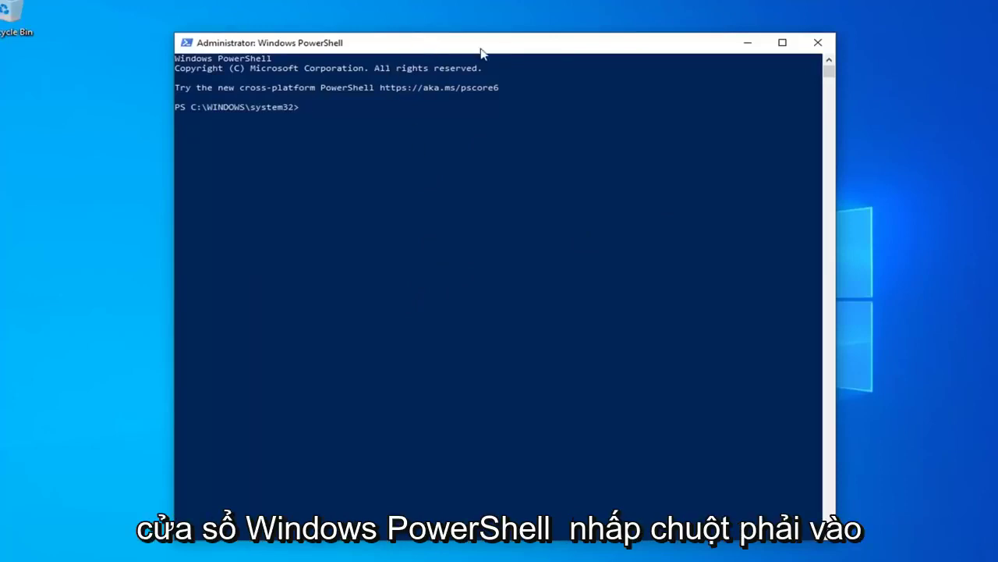
Paste and run the copied command PowerShell -ExecutionPolicy Unrestricted in the administrator PowerShell window.
{"action": "right_click", "coordinate": [547, 43]}
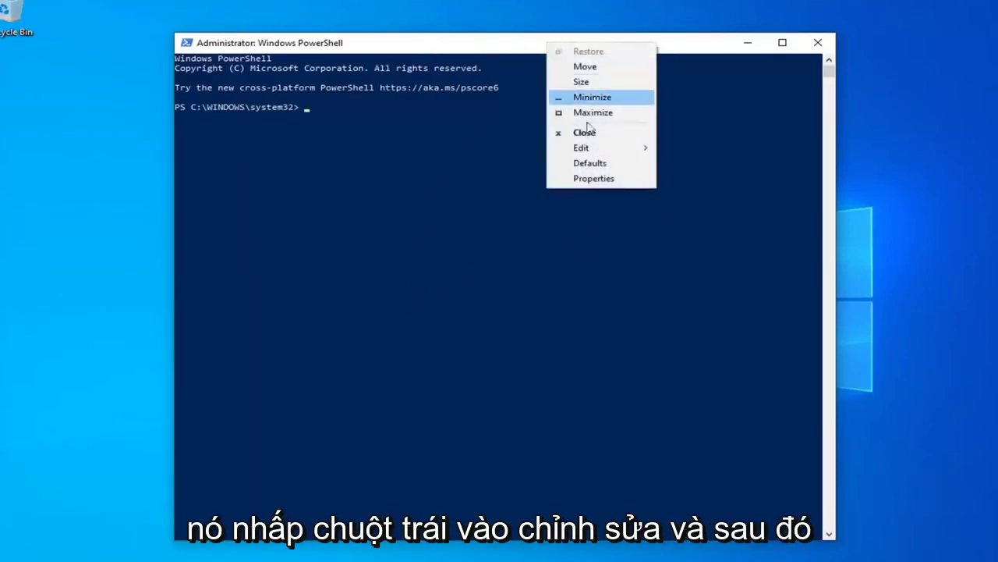
{"action": "left_click", "coordinate": [596, 149]}
{"action": "left_click", "coordinate": [681, 178]}
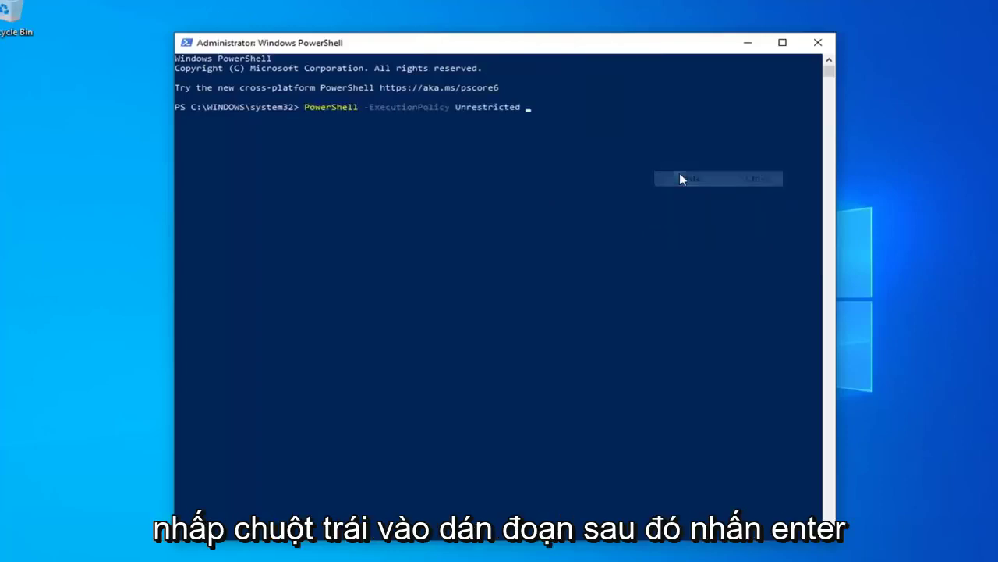
{"action": "key", "text": "Return"}
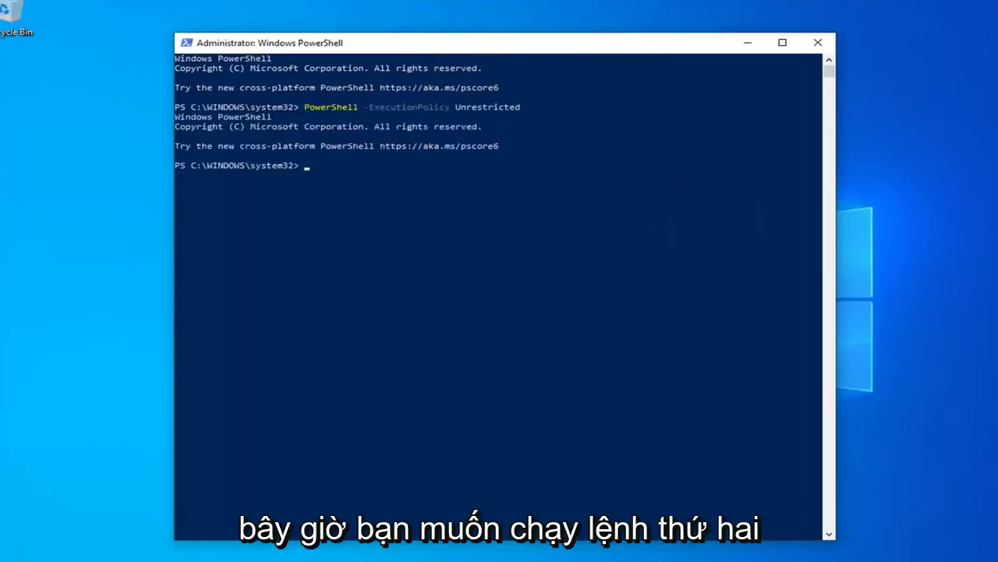
Paste and run Get-AppXPackage -AllUsers |Where-Object {$_.InstallLocation -like "*SystemApps*"} | Foreach {Add-AppxPackage -DisableDevelopmentMode -Register "$($_.InstallLocation)\AppXManifest.xml"}.
{"action": "right_click", "coordinate": [437, 42]}
{"action": "mouse_move", "coordinate": [468, 145]}
{"action": "left_click", "coordinate": [552, 174]}
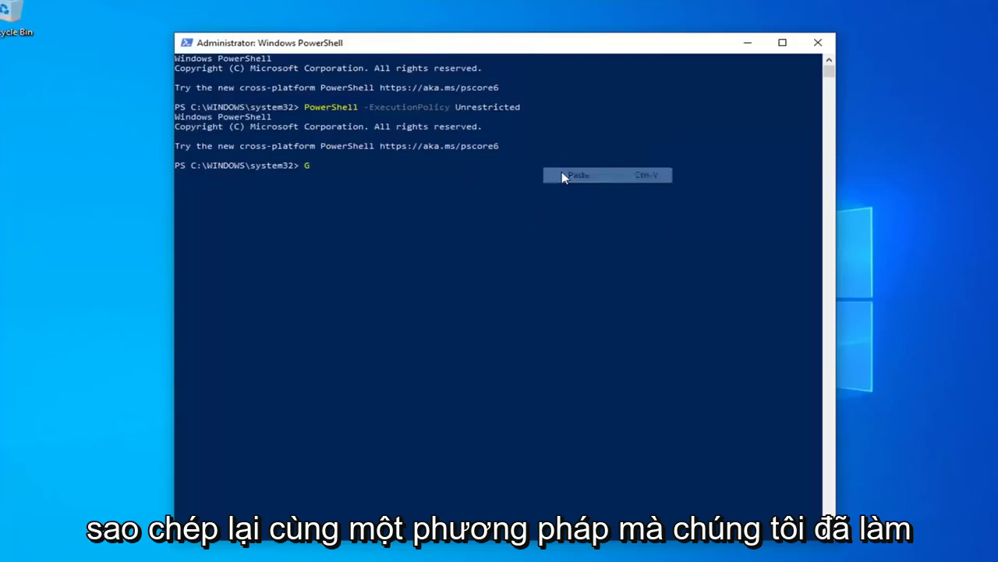
{"action": "key", "text": "Return"}
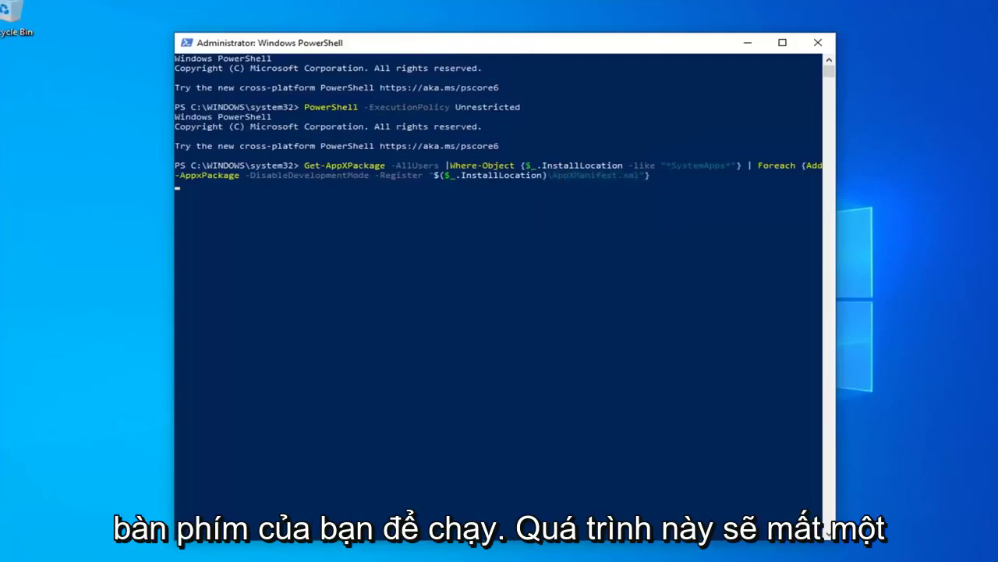
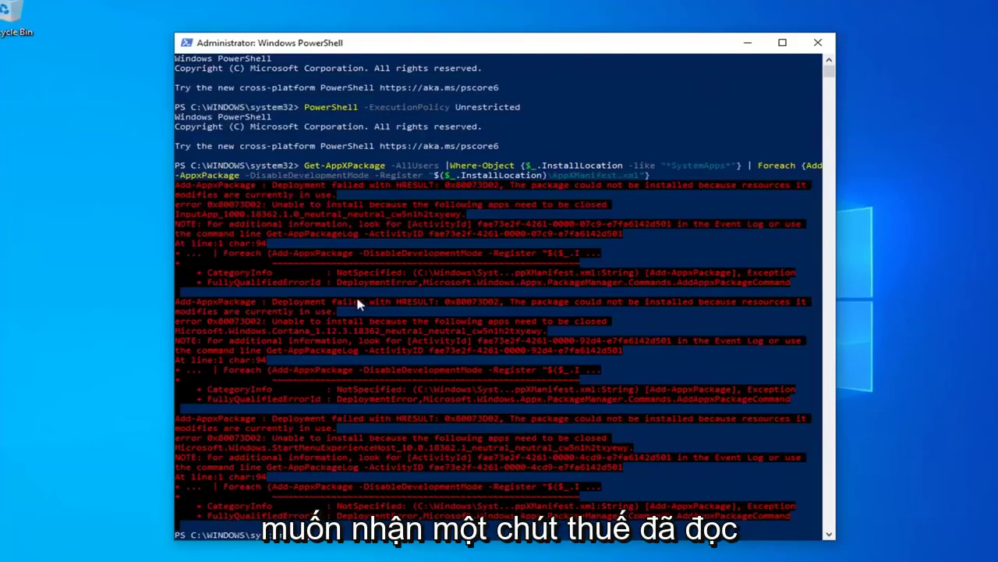
Run $manifest = (Get-AppxPackage Microsoft.WindowsStore).InstallLocation + '\AppxManifest.xml' ; Add-AppxPackage -DisableDevelopmentMode -Register $manifest.
{"action": "scroll", "coordinate": [357, 307], "scroll_direction": "down", "scroll_amount": 3}
{"action": "scroll", "coordinate": [461, 245], "scroll_direction": "up", "scroll_amount": 3}
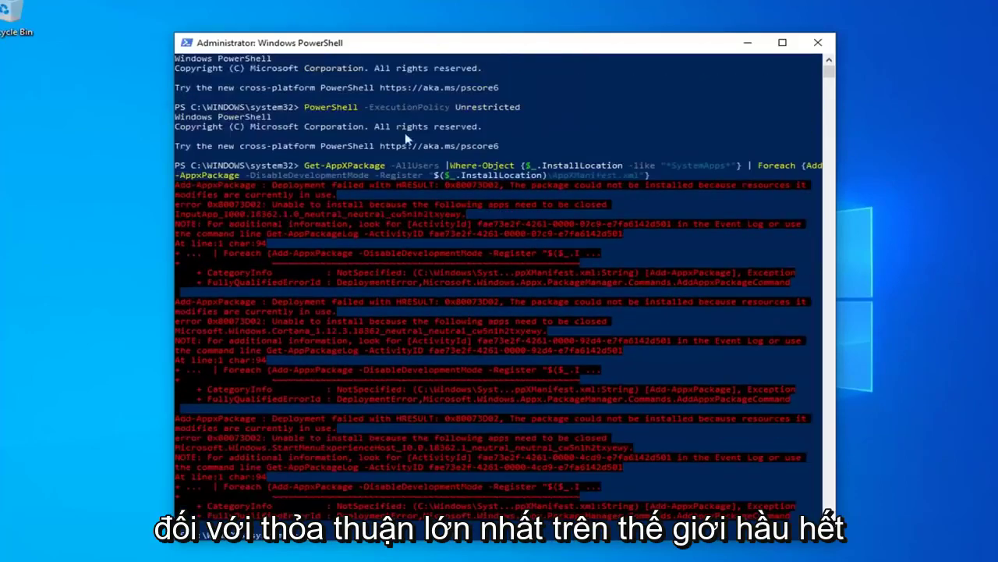
{"action": "scroll", "coordinate": [405, 133], "scroll_direction": "down", "scroll_amount": 3}
{"action": "type", "text": "$manifest = (Get-AppxPackage Microsoft.WindowsStore).InstallLocation + '\\AppxManifest.xml' ; Add-AppxPackage -DisableDevelopmentMode -Register $manifest"}
{"action": "key", "text": "Return"}
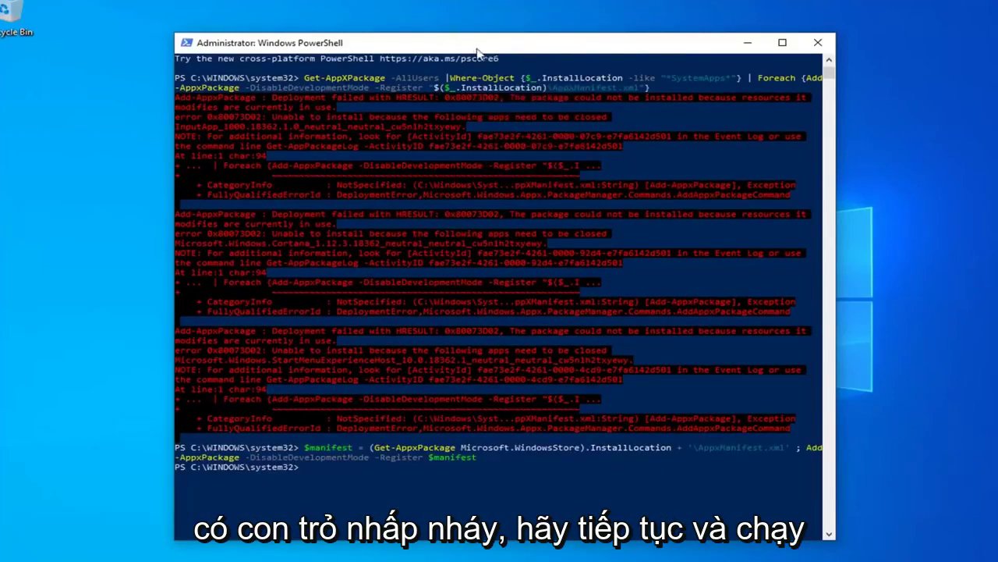
Paste and run the copied command C:\Windows\System32\ctfmon.exe, and close the administrator PowerShell window.
{"action": "right_click", "coordinate": [479, 51]}
{"action": "mouse_move", "coordinate": [517, 153]}
{"action": "left_click", "coordinate": [624, 182]}
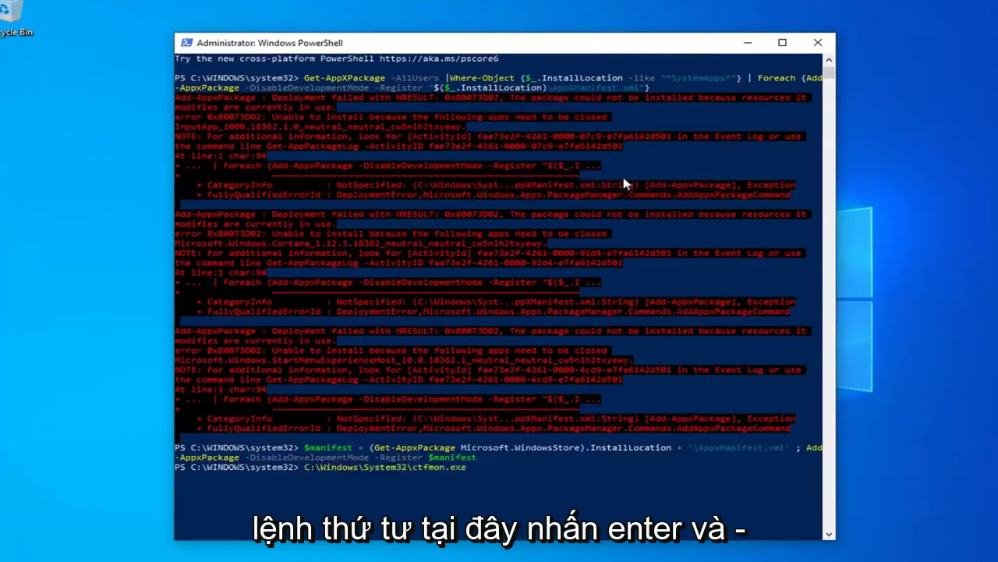
{"action": "key", "text": "Return"}
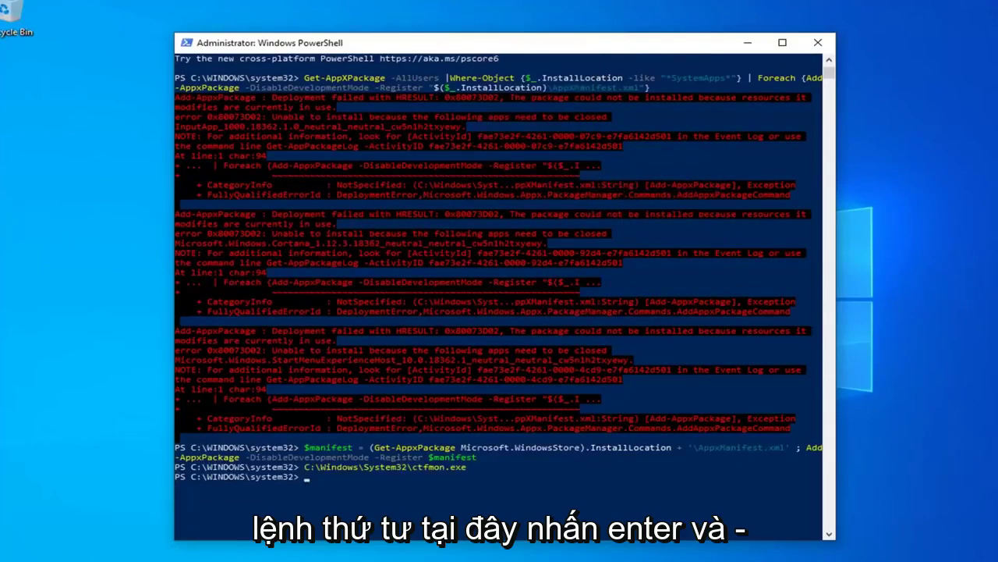
{"action": "left_click", "coordinate": [818, 43]}
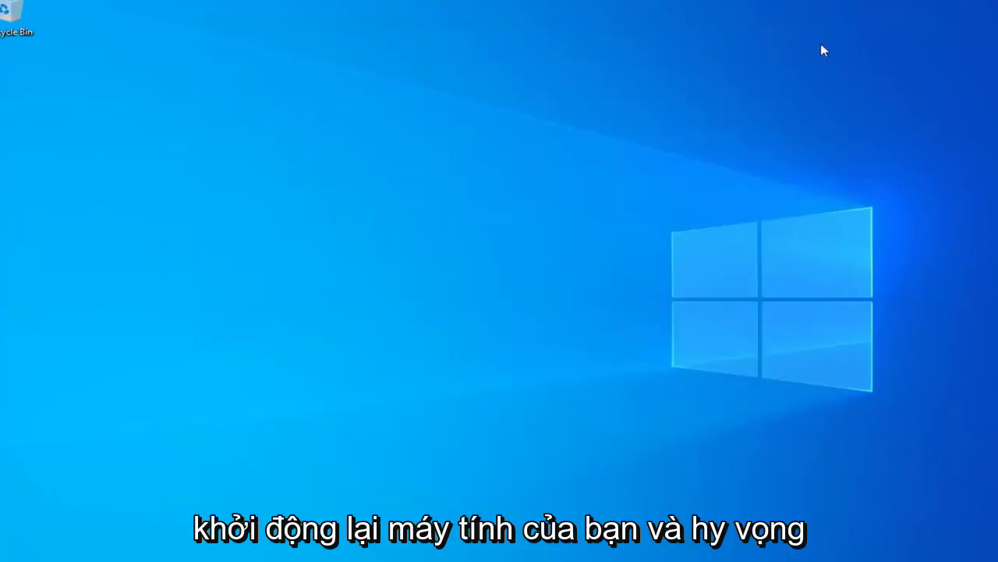